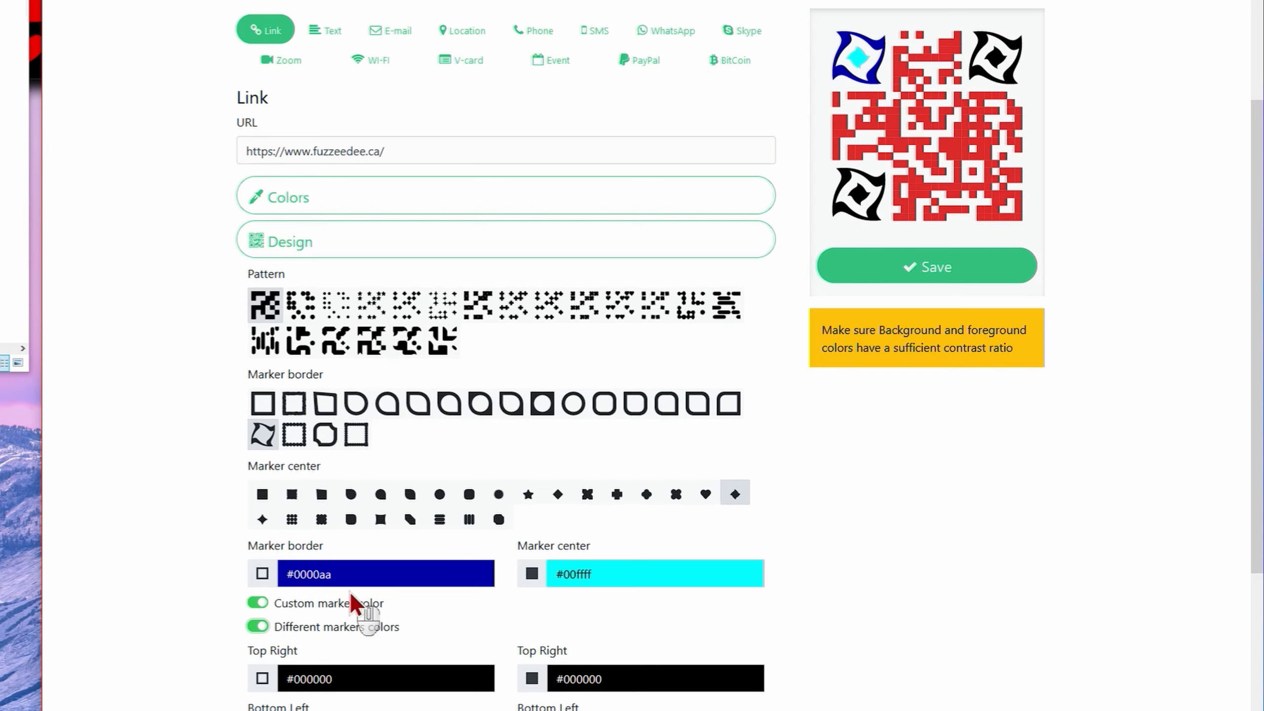
- Turn off different marker colors so all three markers share one color scheme, and open the logo settings
click(258, 627)
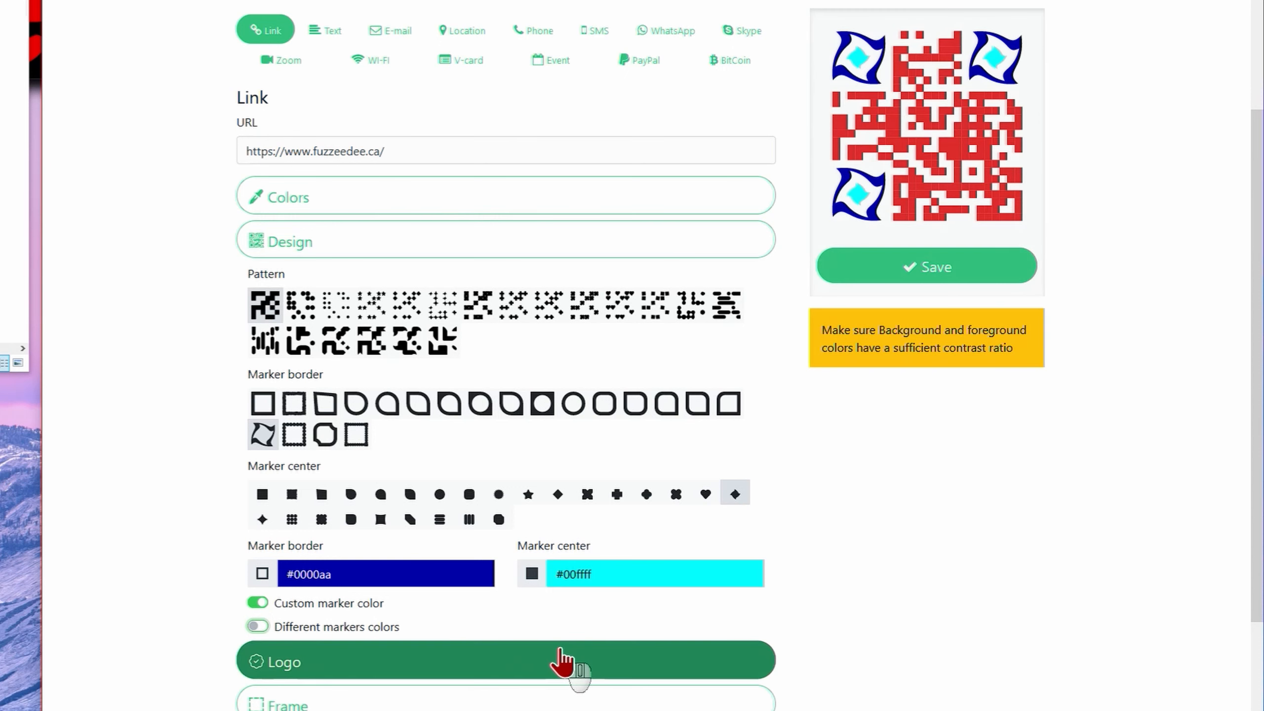
click(478, 669)
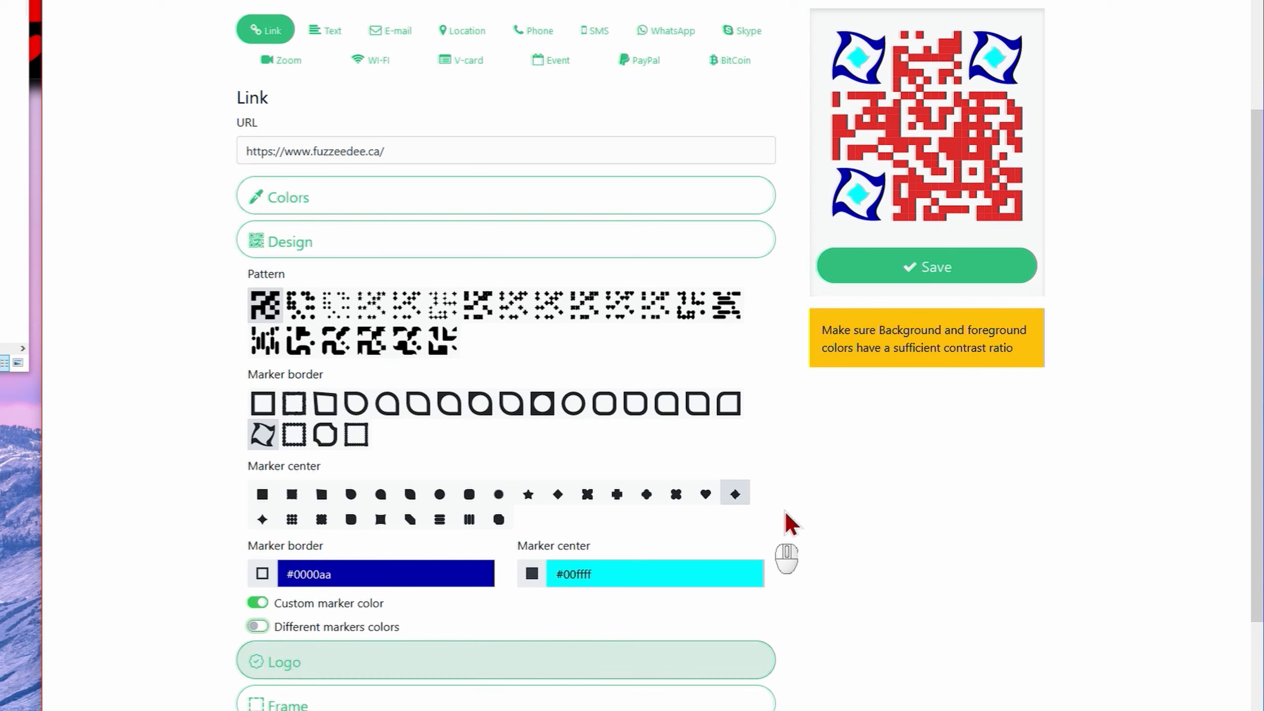
click(428, 662)
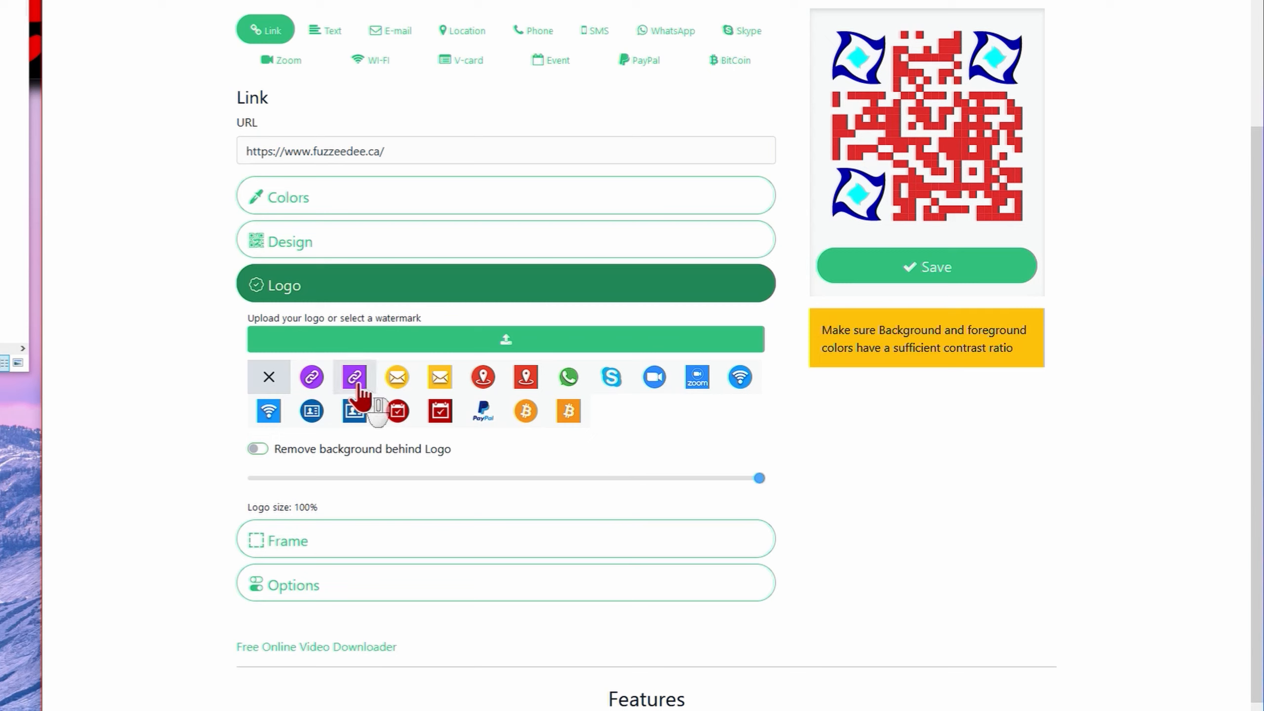
- Try the round purple link, round yellow mail and PayPal watermarks in the center of the QR code
click(312, 377)
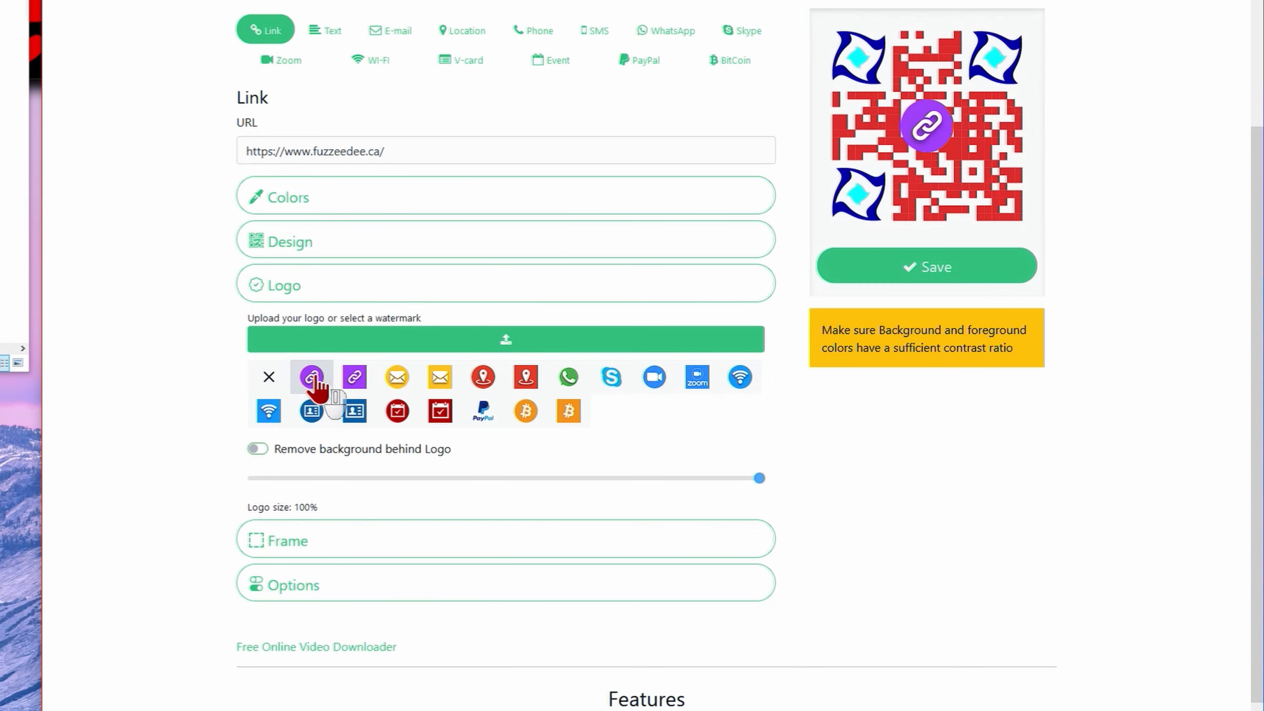
click(403, 381)
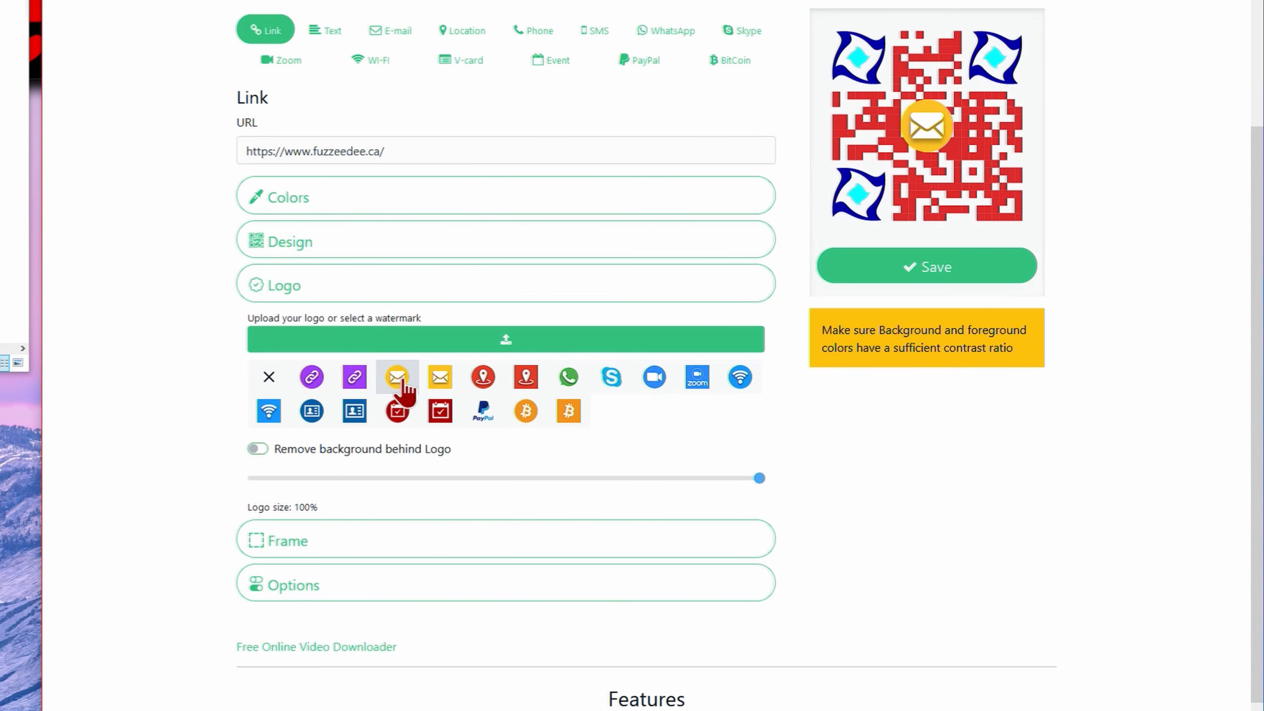
click(479, 413)
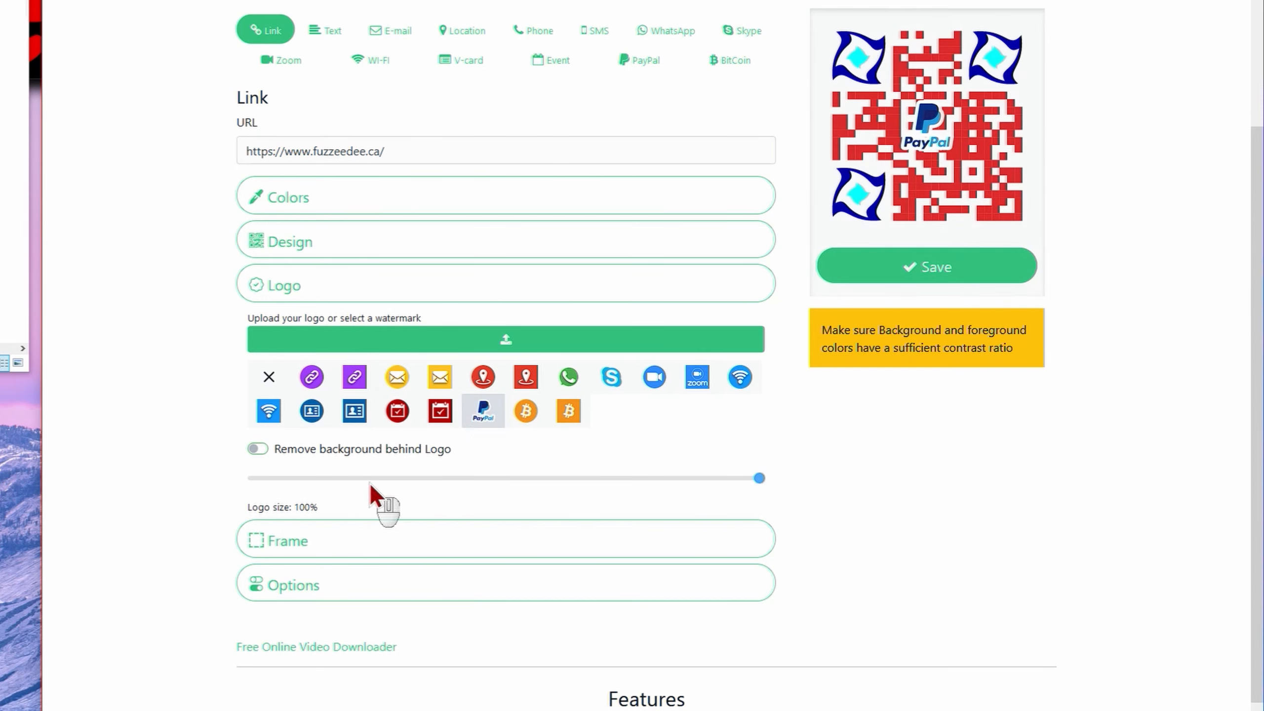
- Upload FuzzeeDee Logo 193 x 193.png as the QR code's logo and reduce the logo size to 71%
click(504, 342)
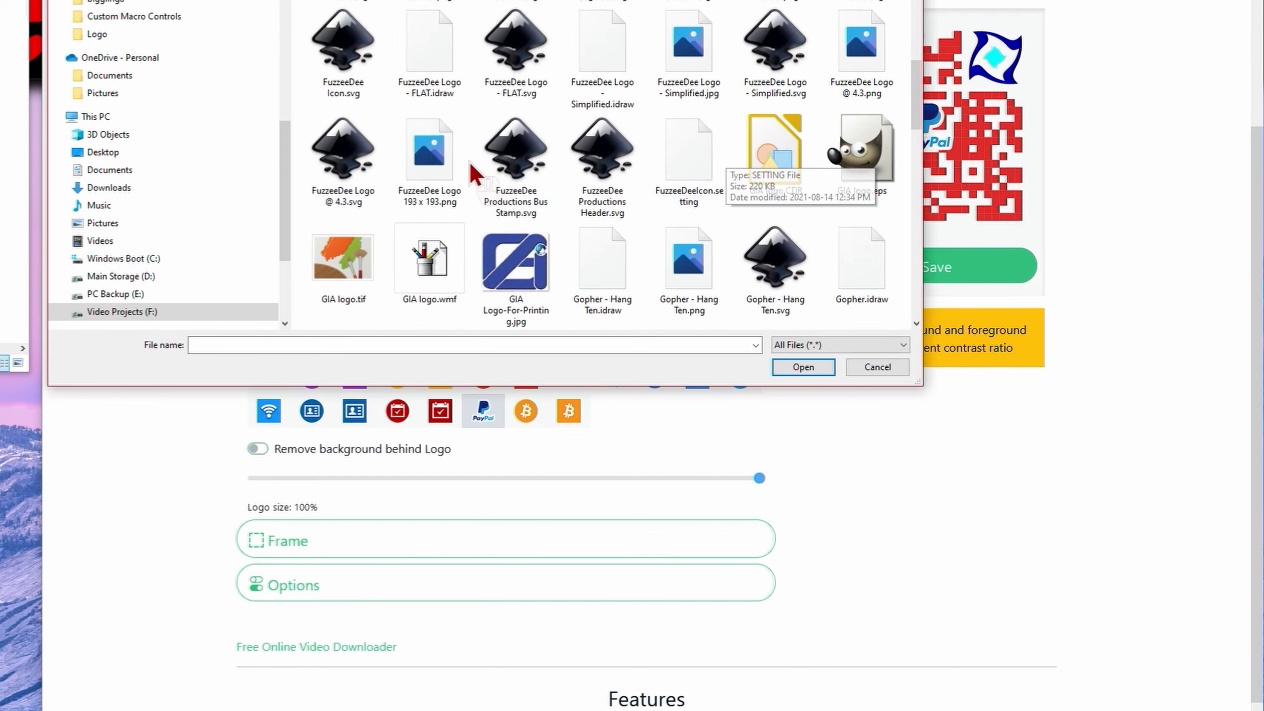
click(430, 157)
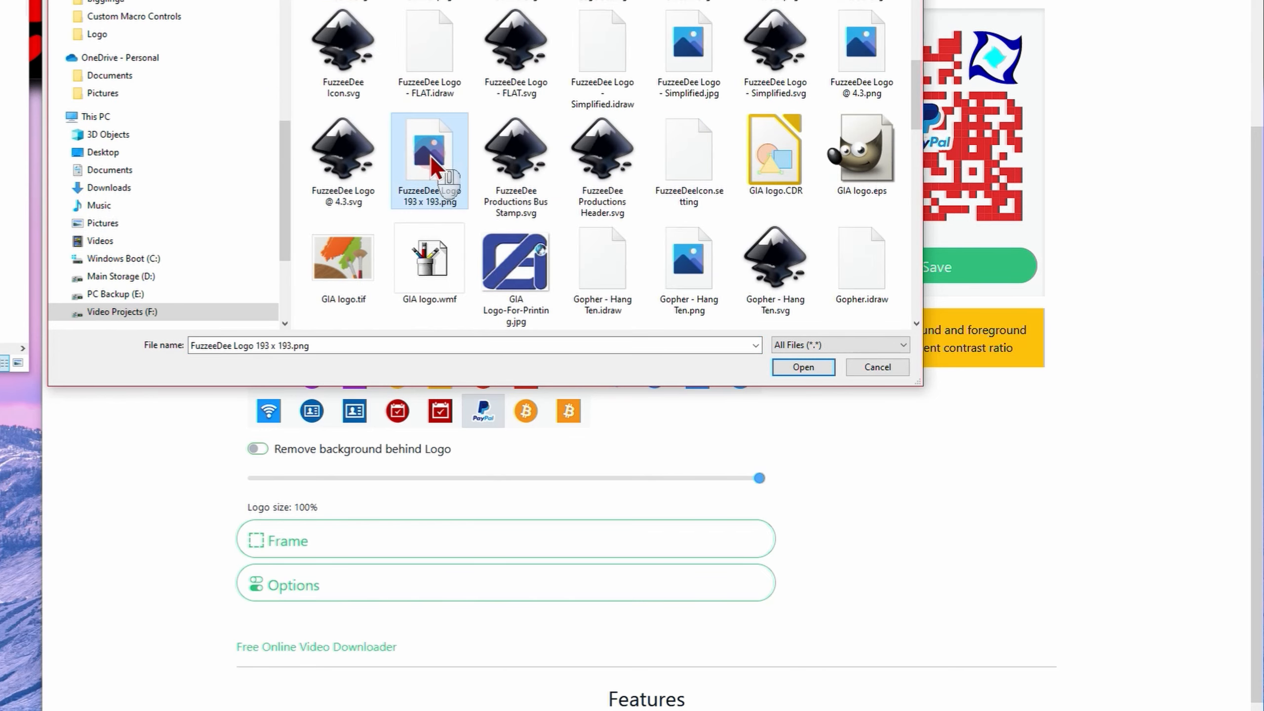
click(805, 367)
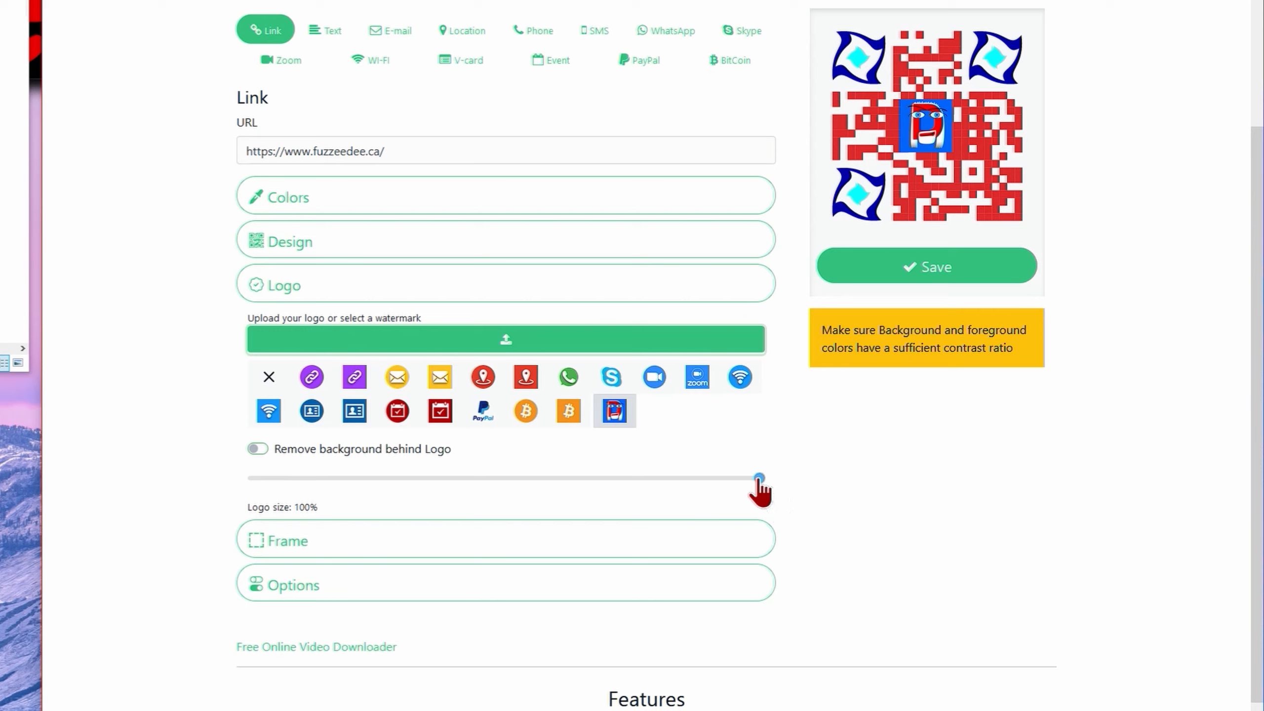
drag(759, 479, 548, 479)
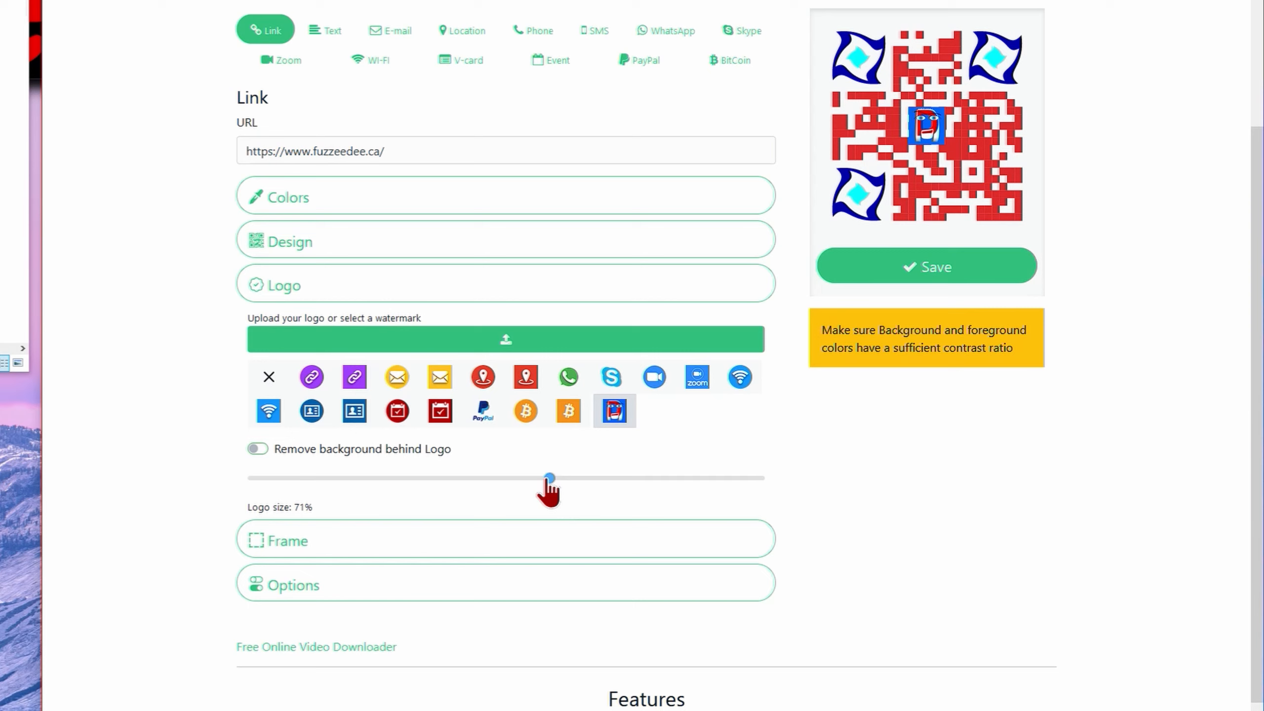
- Try the clapperboard and ribbon frames, and choose the rounded frame with a separate label box below the QR code
click(498, 542)
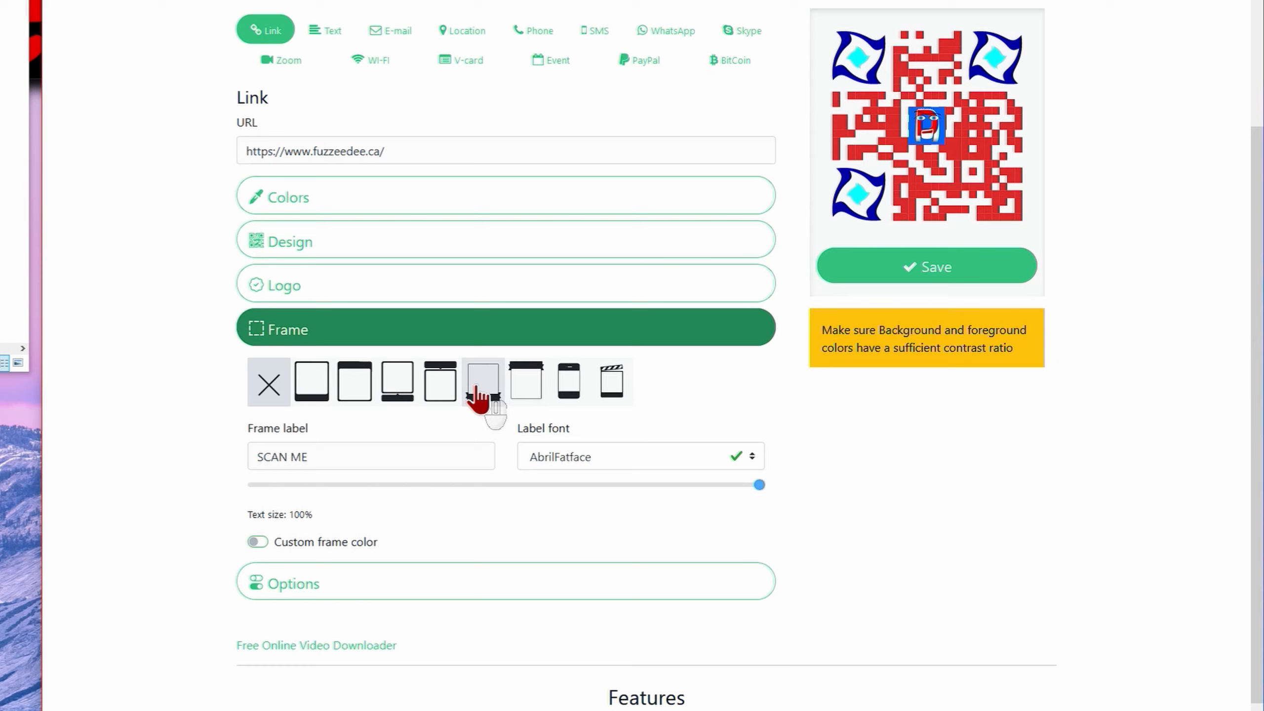
click(616, 385)
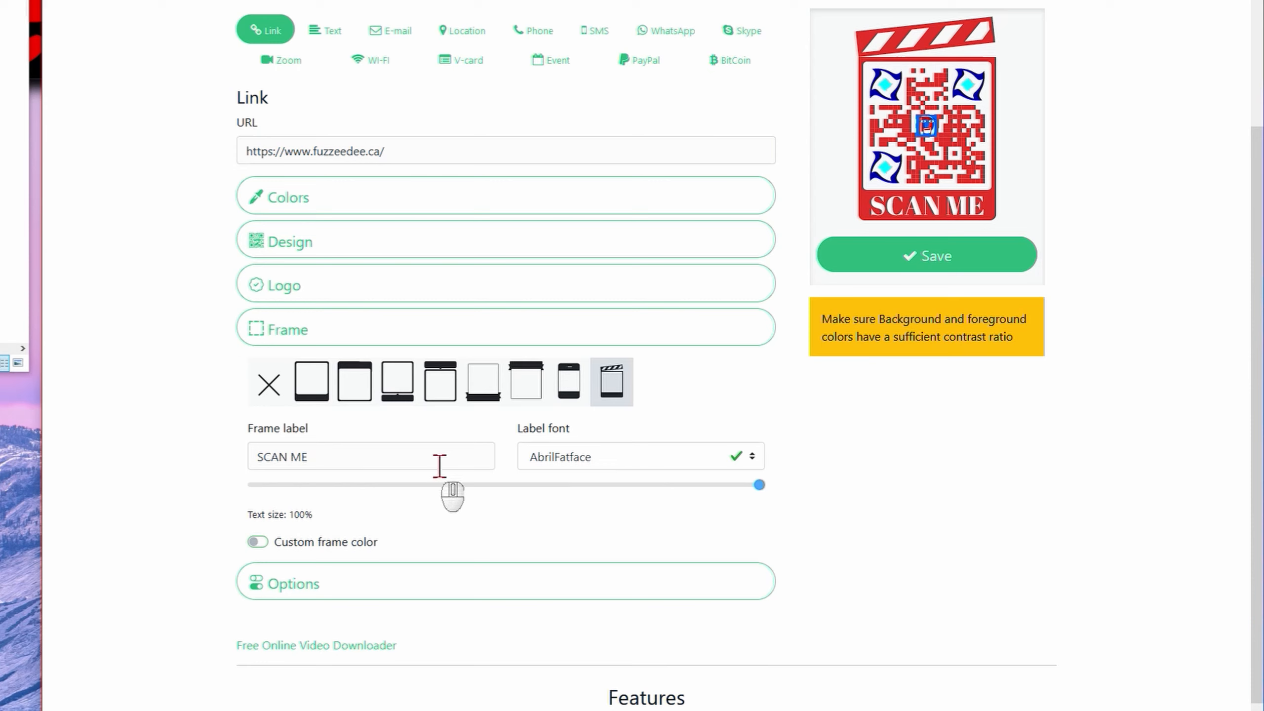
click(481, 391)
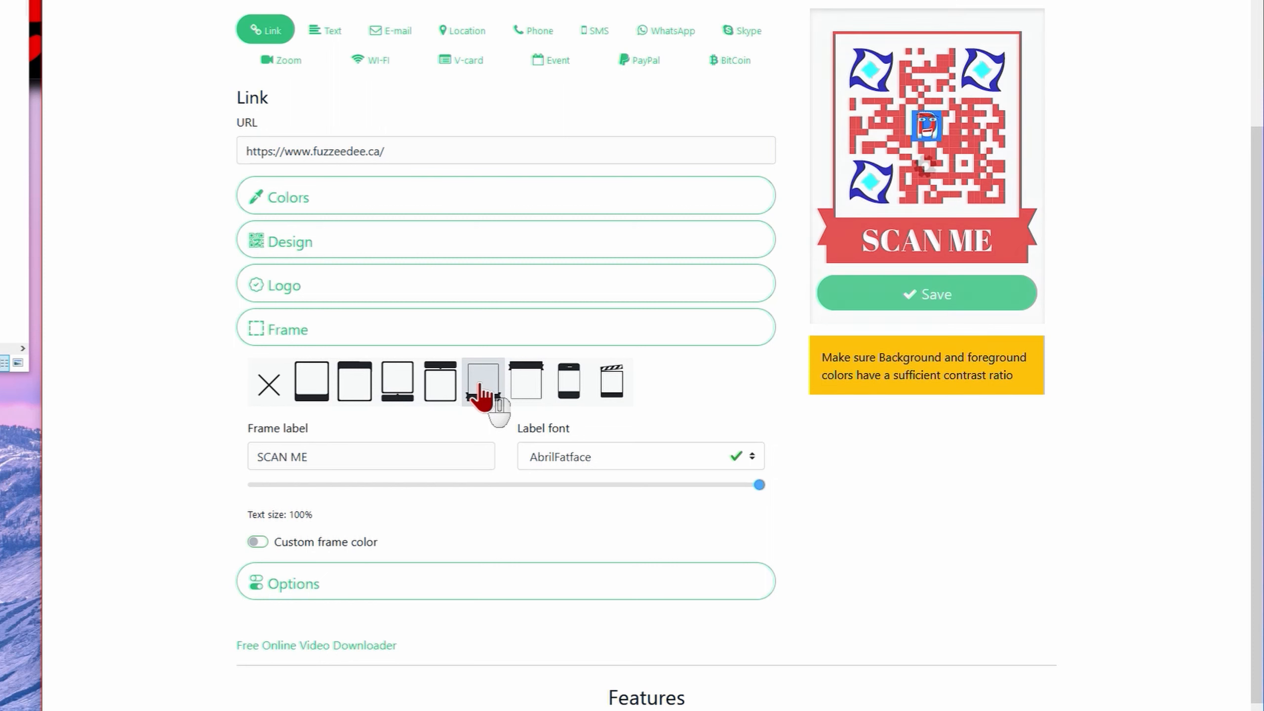
click(398, 393)
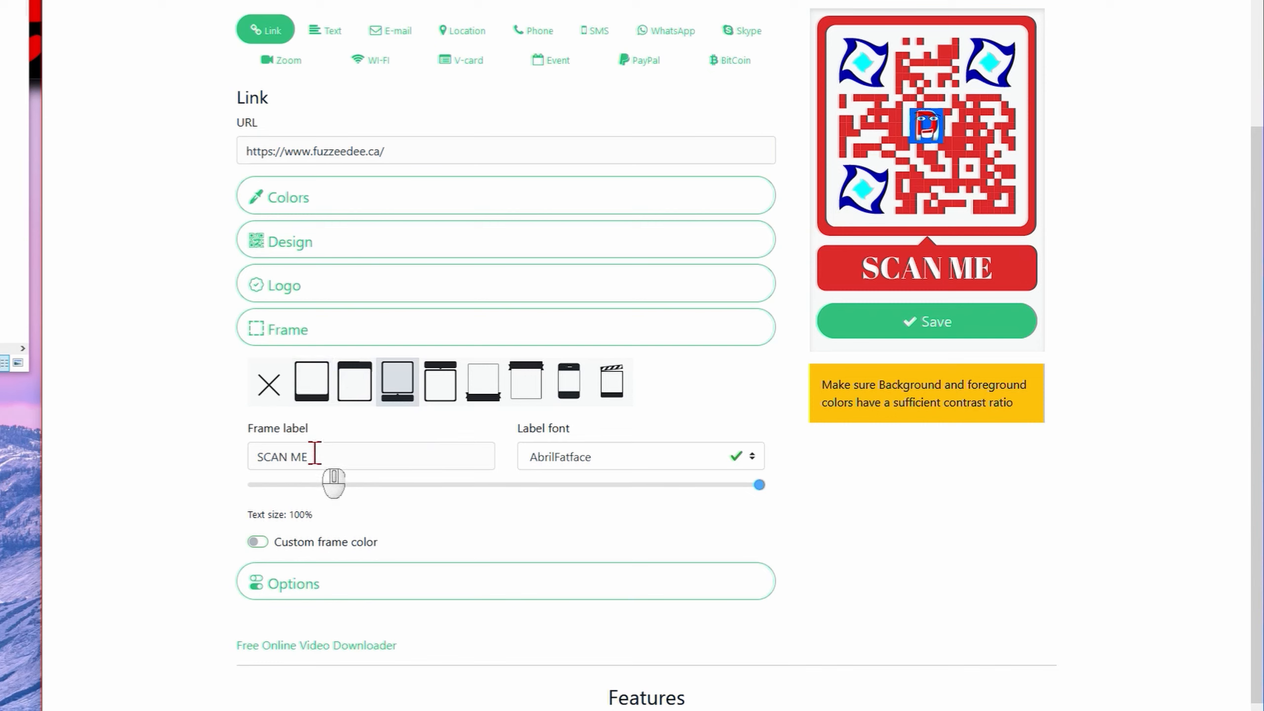
- Change the frame label to WEBSITE and set the label font to Arial
drag(317, 457, 213, 451)
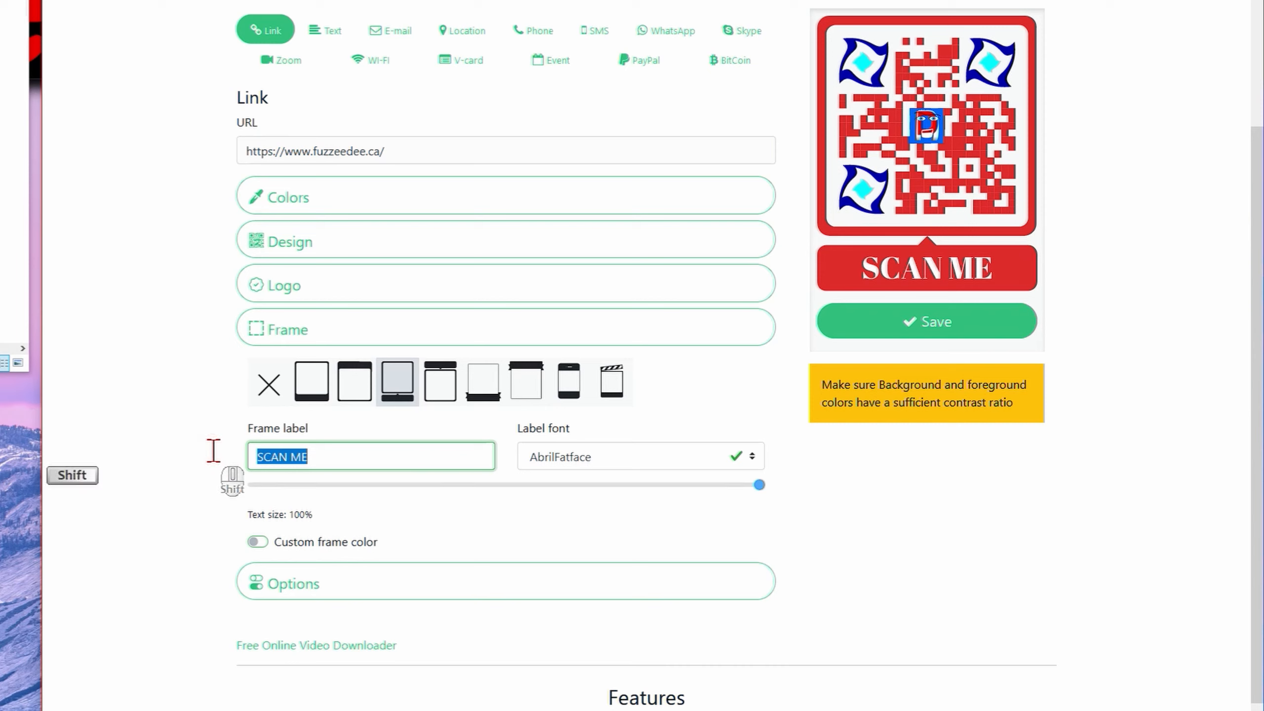
text(WEBSITE)
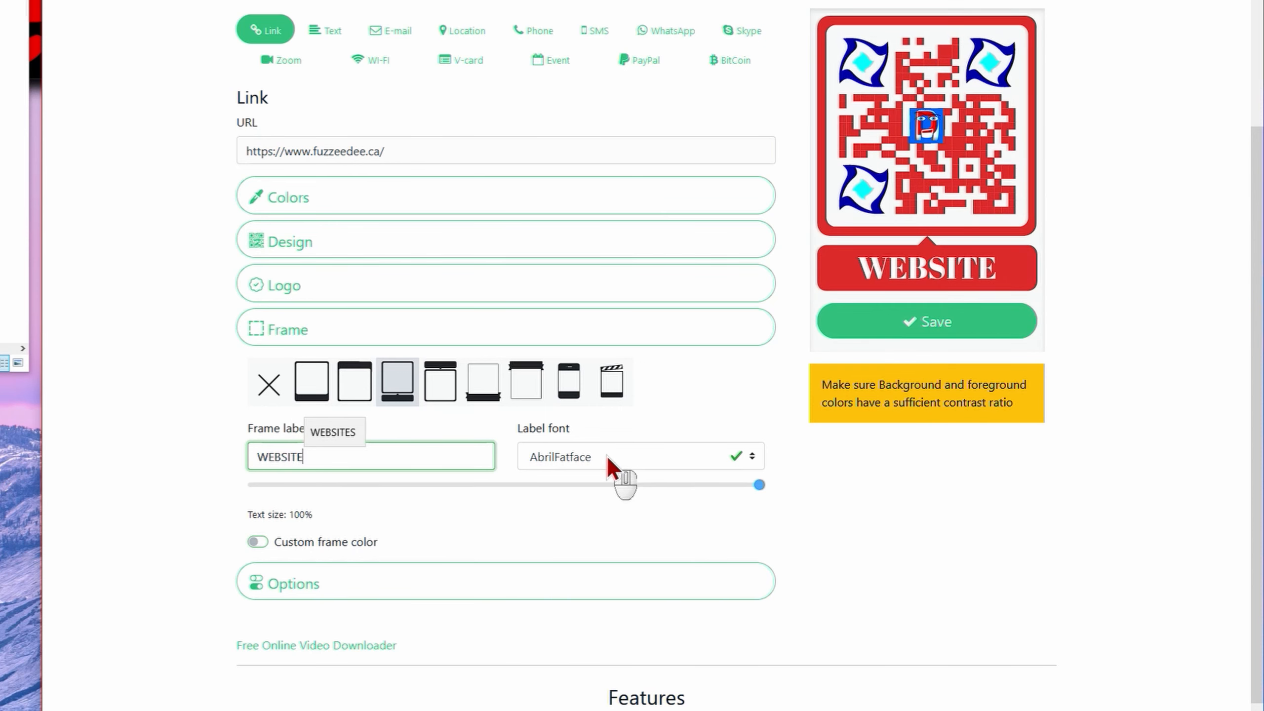
click(753, 462)
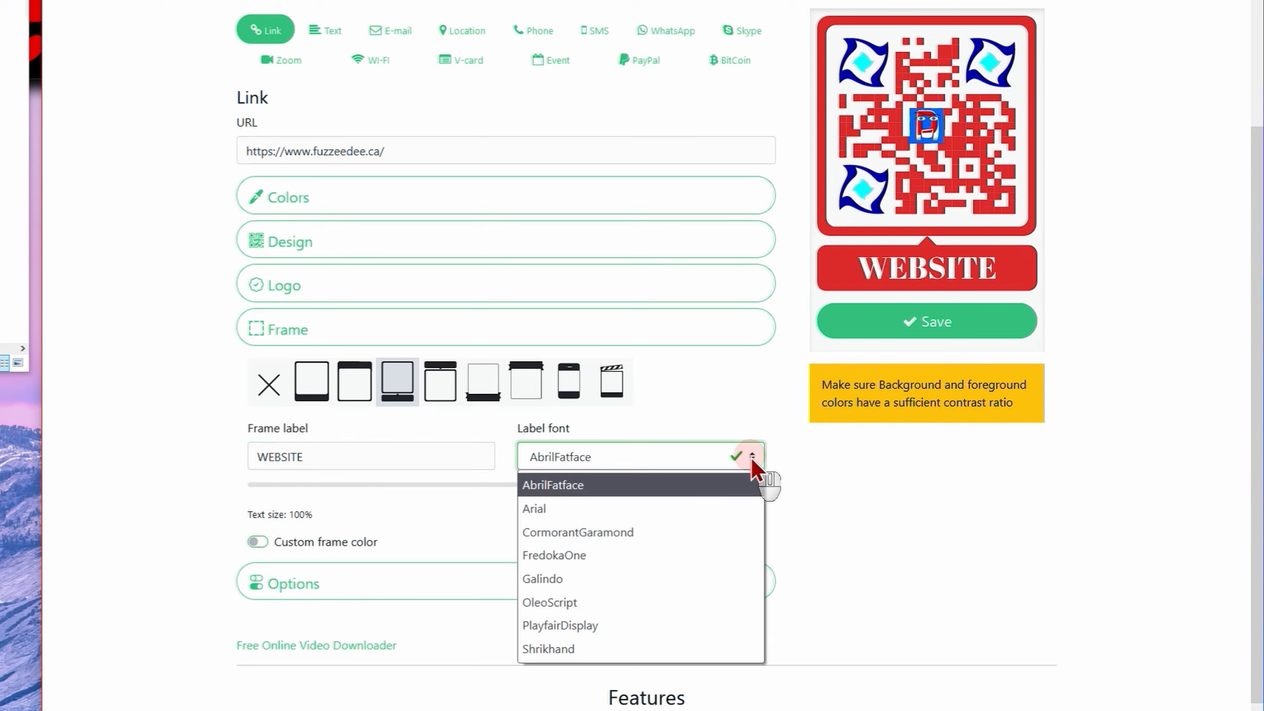
click(615, 509)
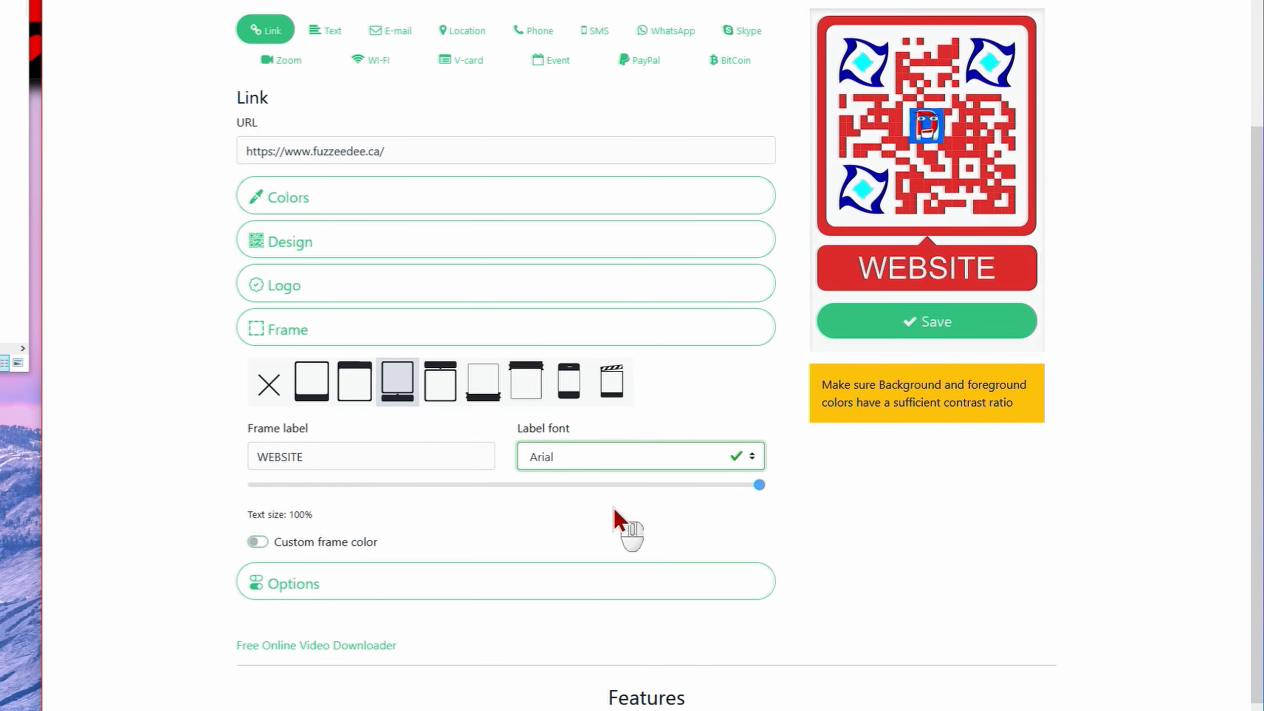
- Try the CormorantGaramond font on the frame label and switch it back to Arial
click(753, 457)
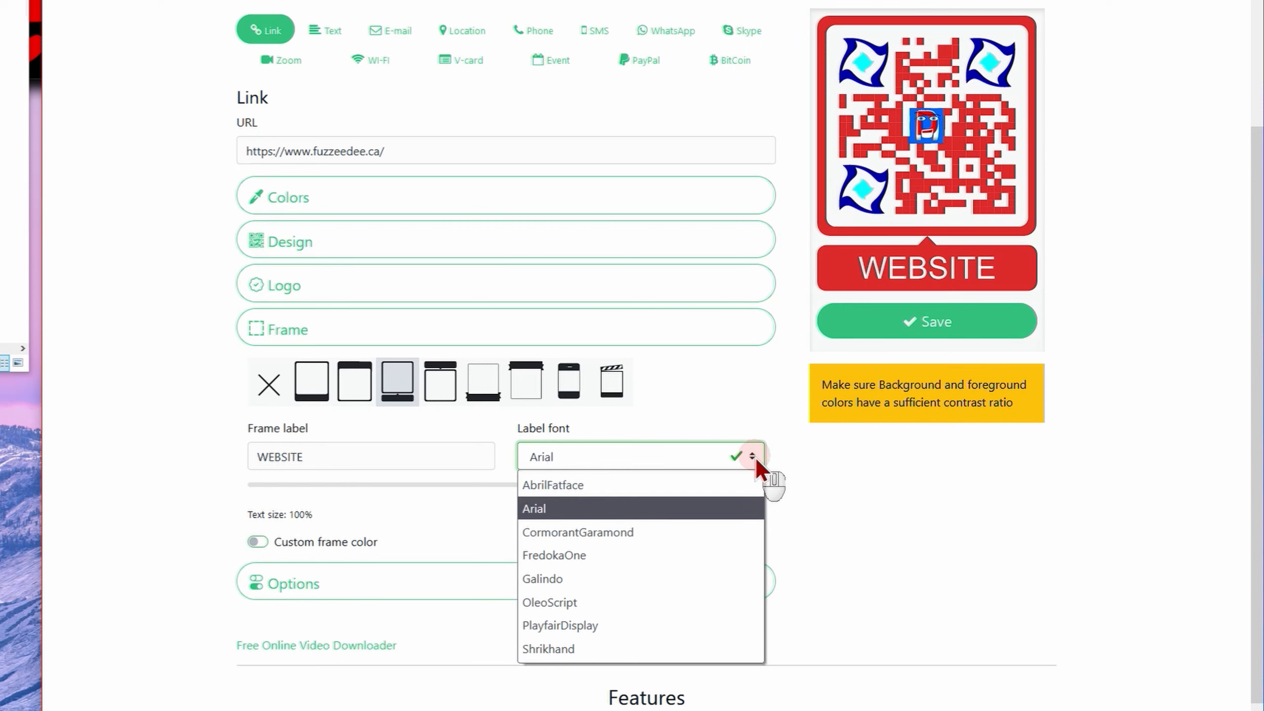
click(632, 536)
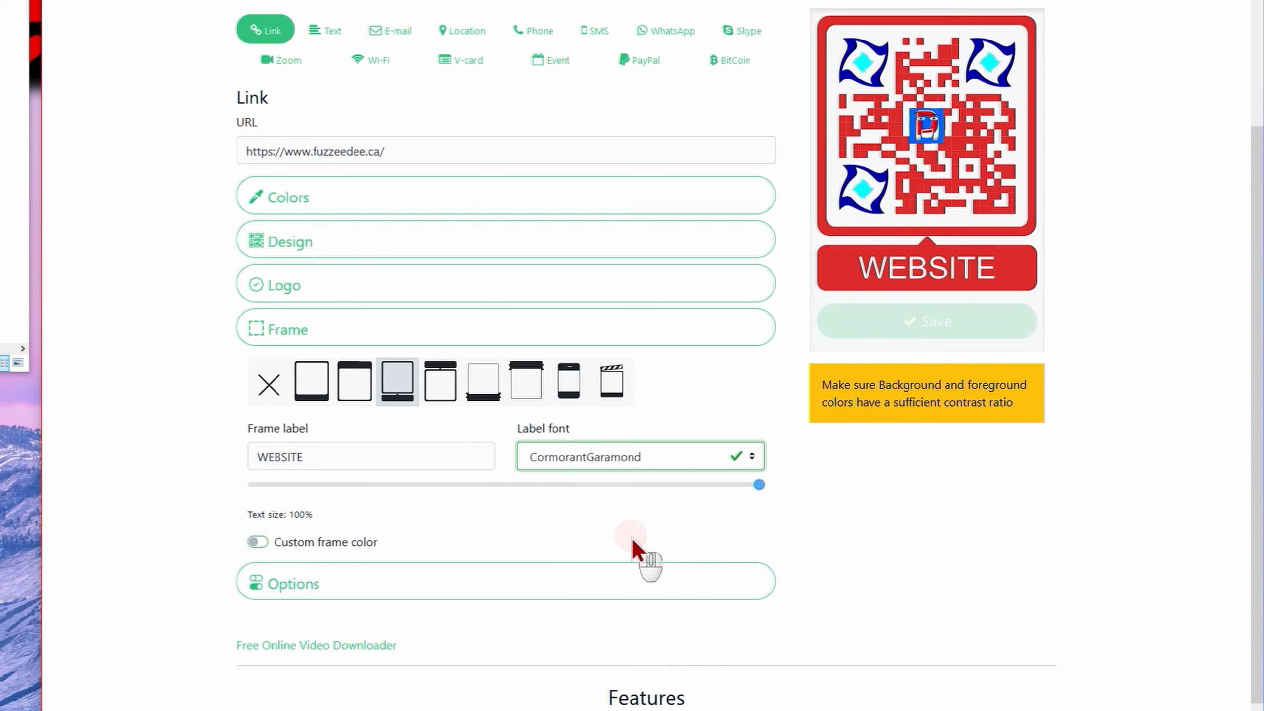
click(751, 460)
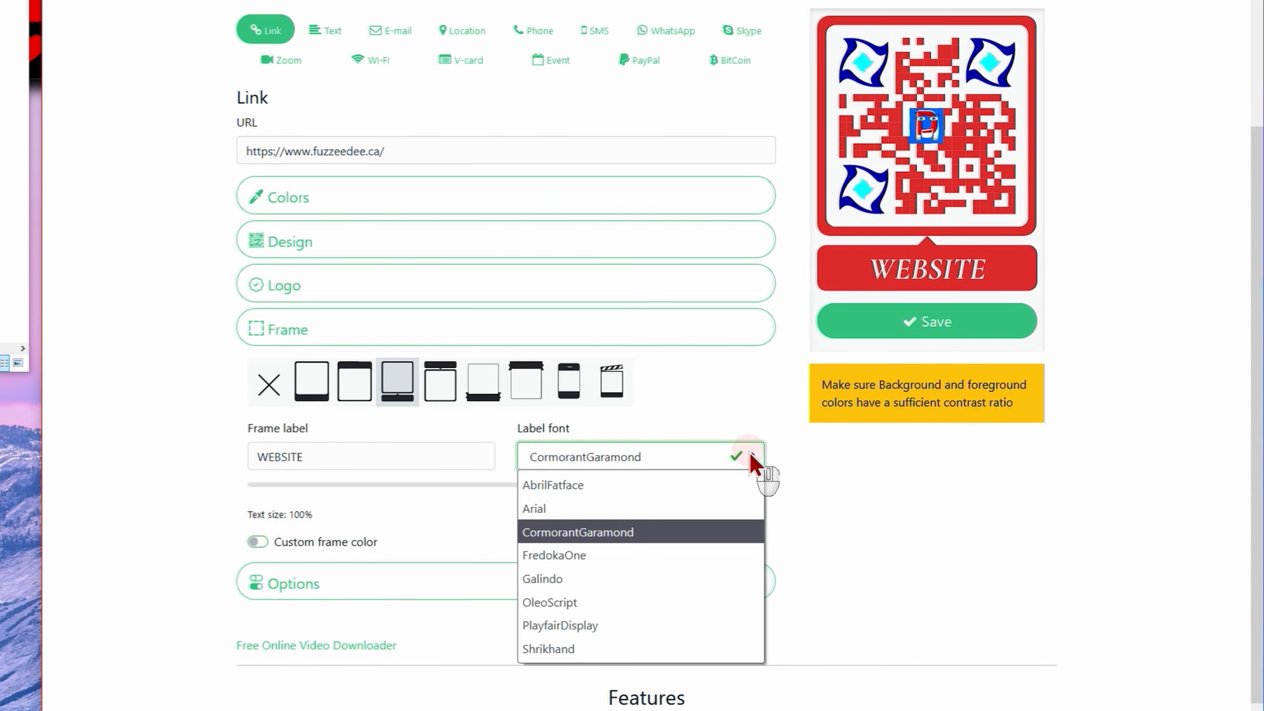
click(572, 513)
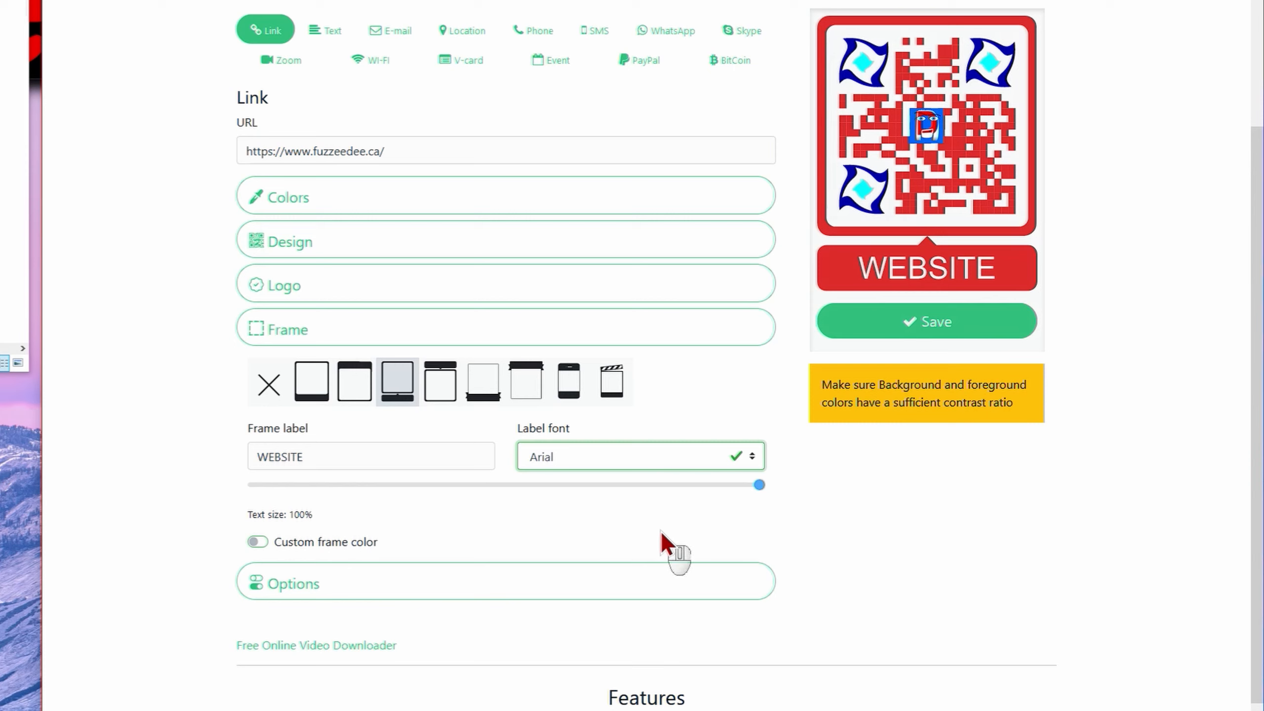
- Enable the custom frame color at #000000 and set the QR code's precision to H - Best
click(255, 543)
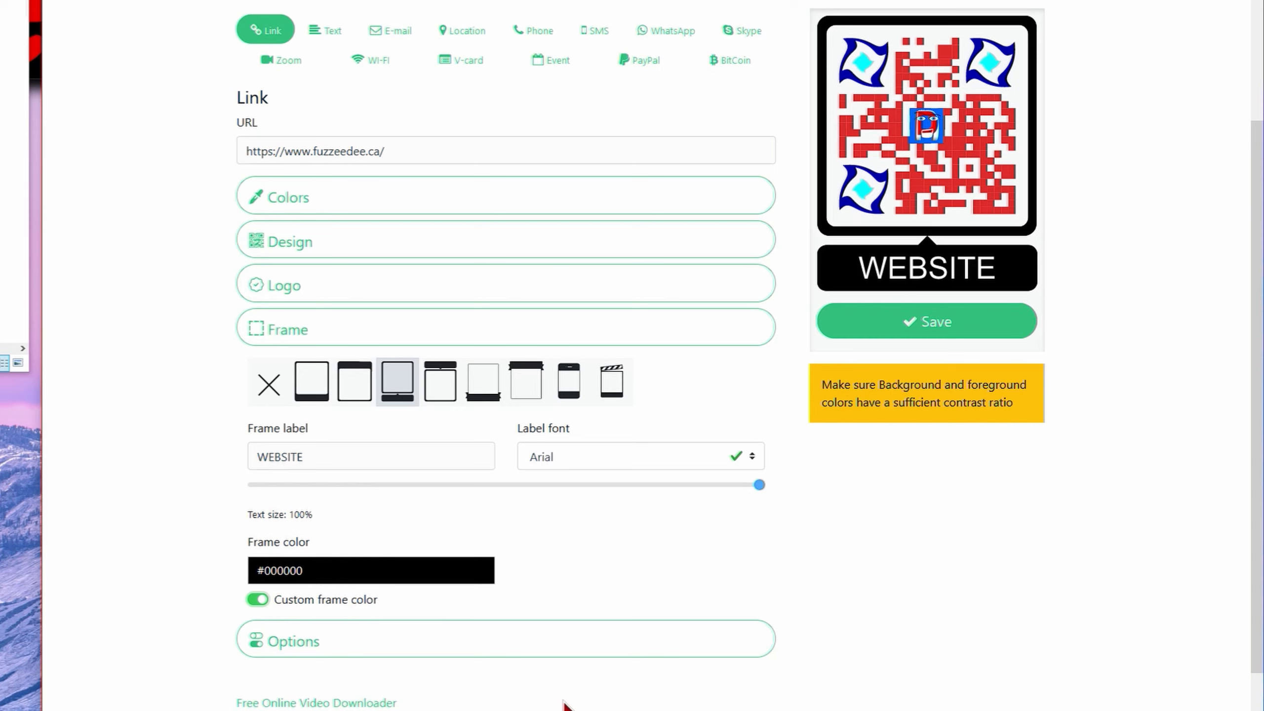
click(354, 643)
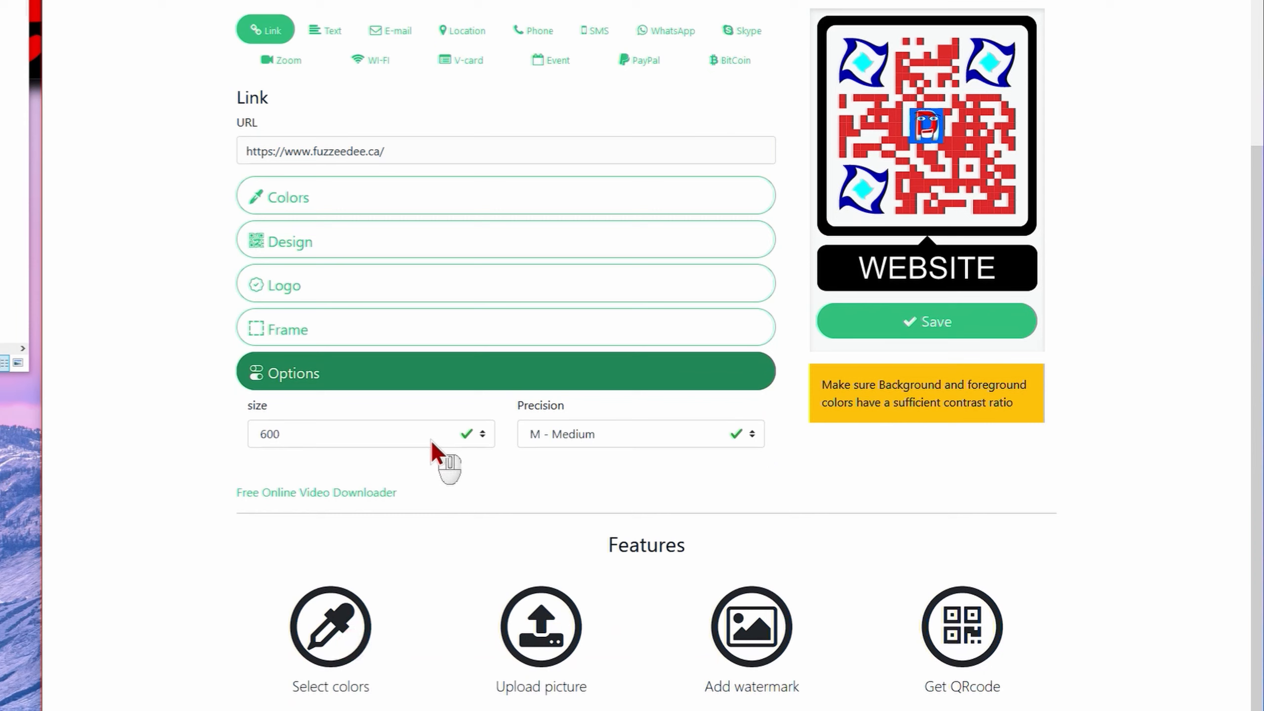
click(751, 438)
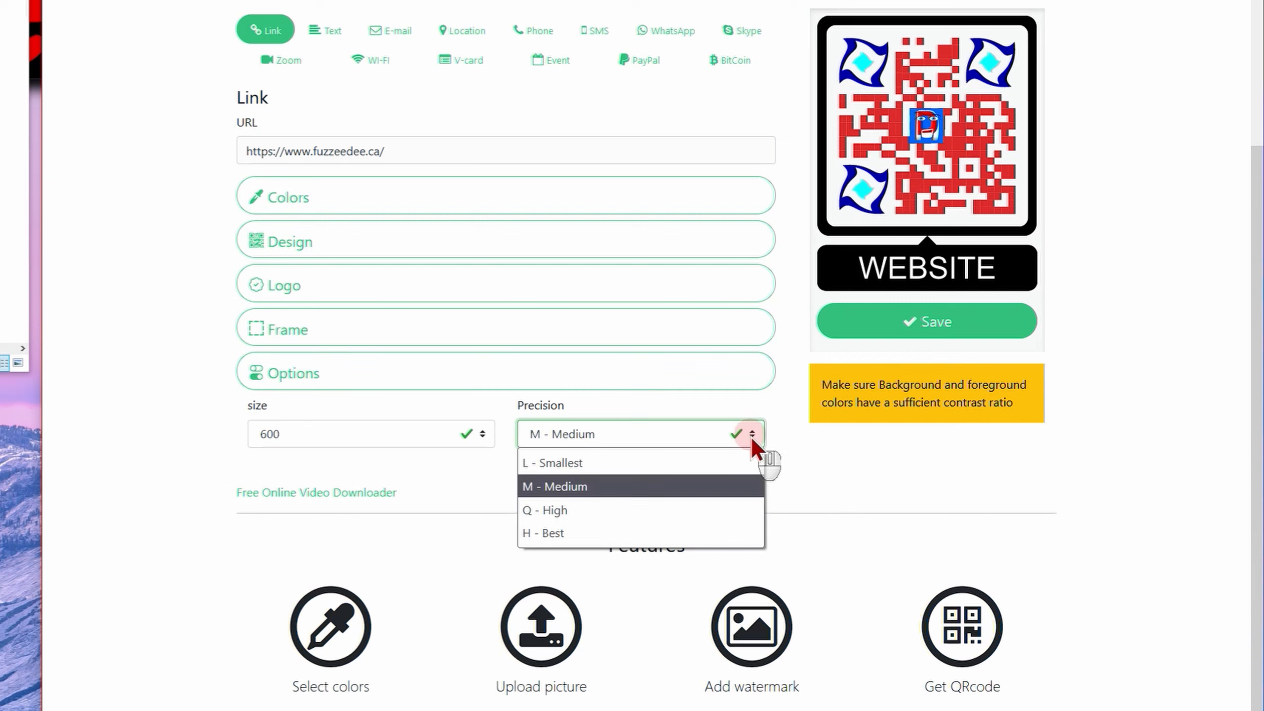
click(558, 534)
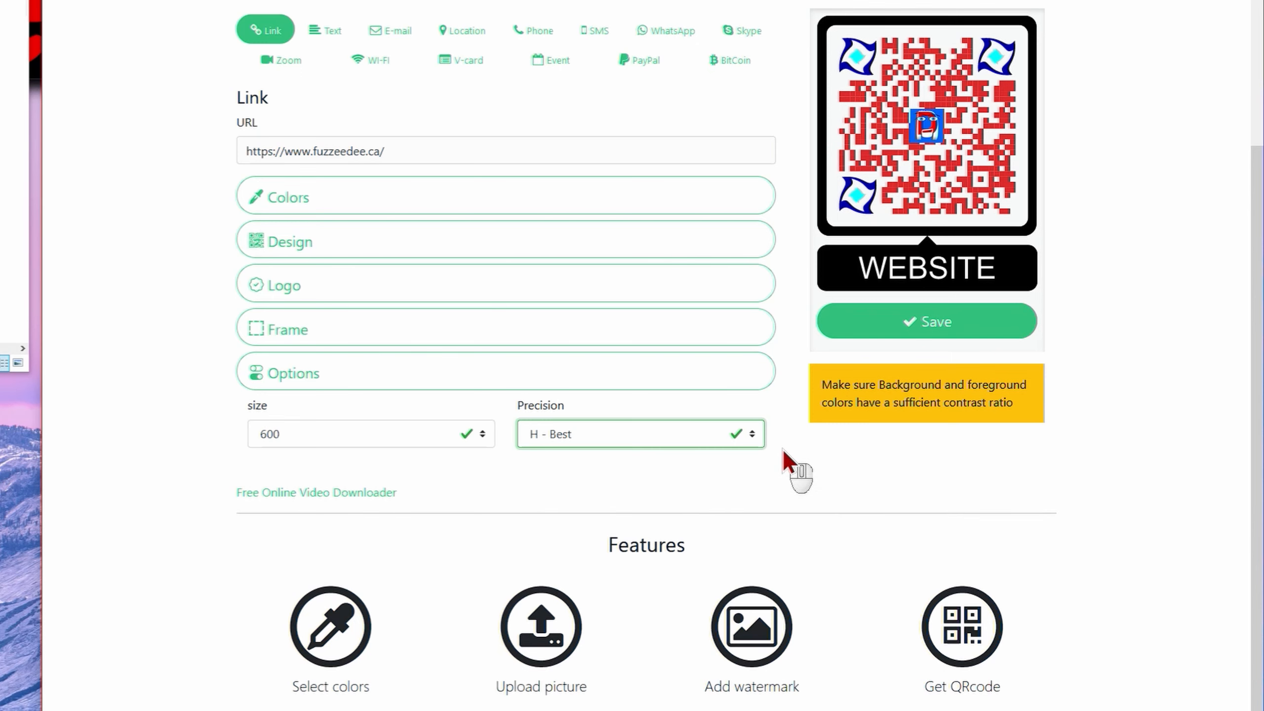
- Save the finished QR code, download it as both PNG and SVG, and dismiss the downloads list
scroll(784, 457, up, 3)
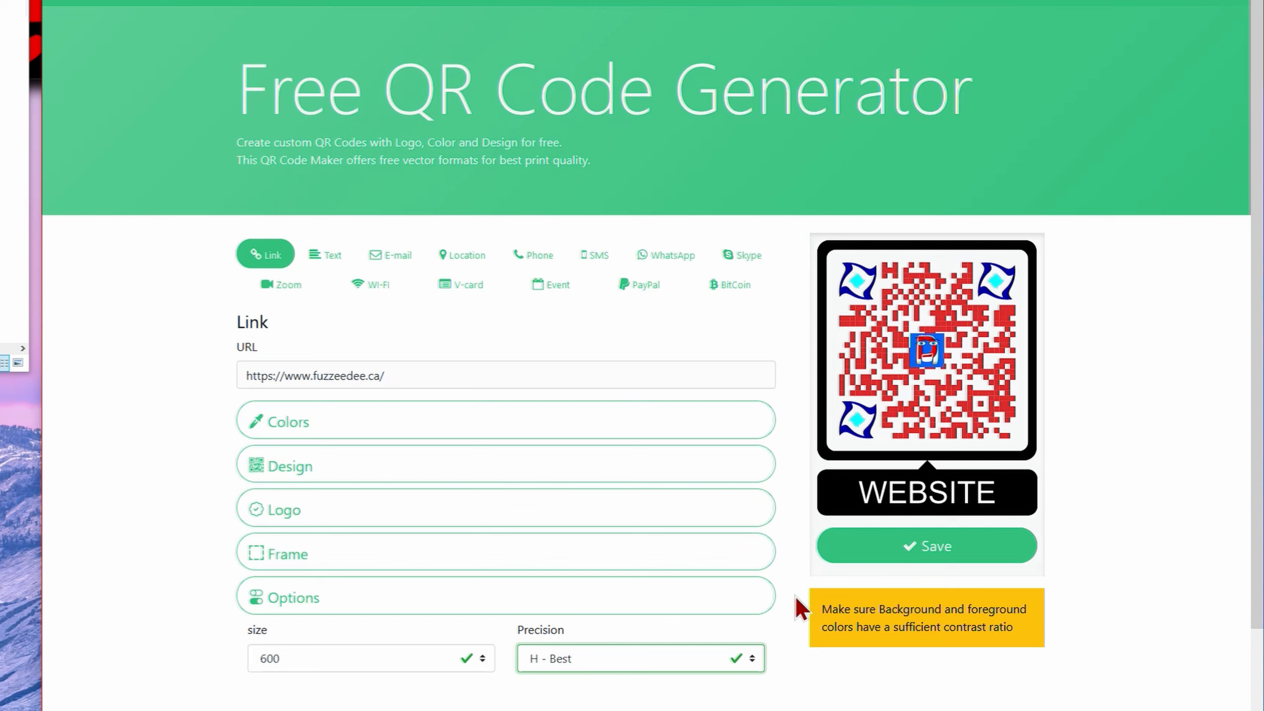
click(953, 545)
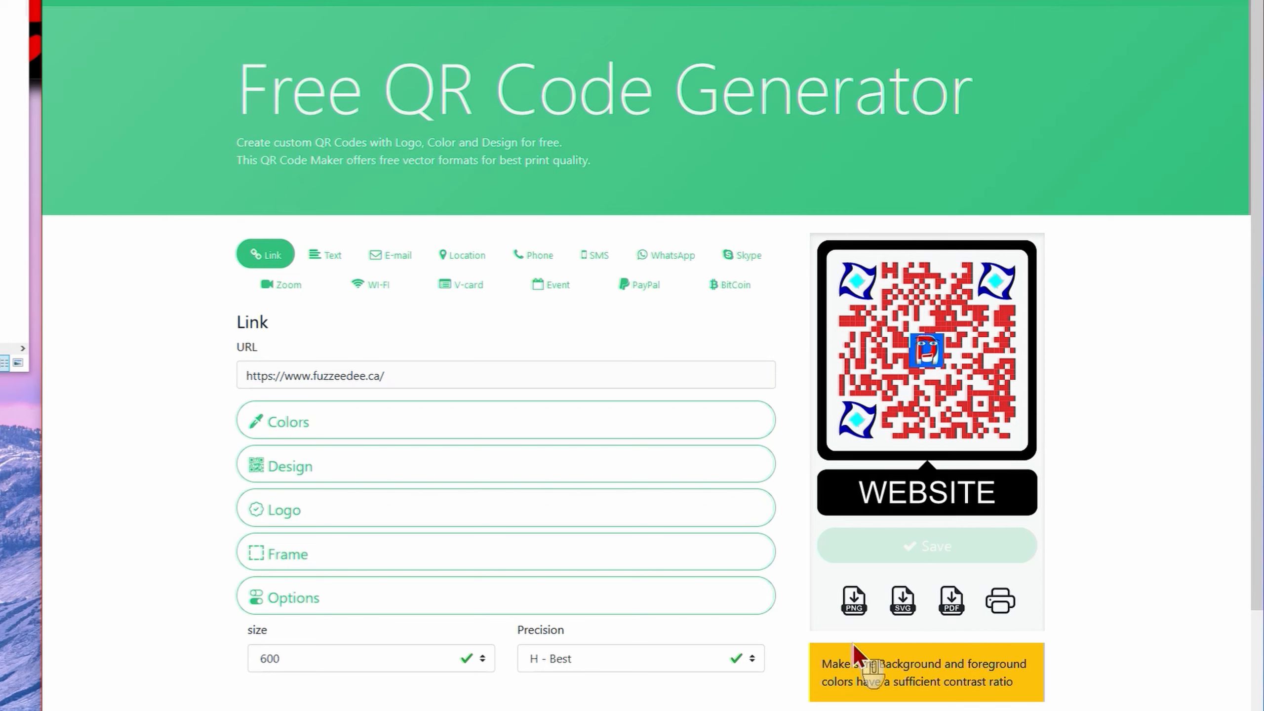
click(855, 604)
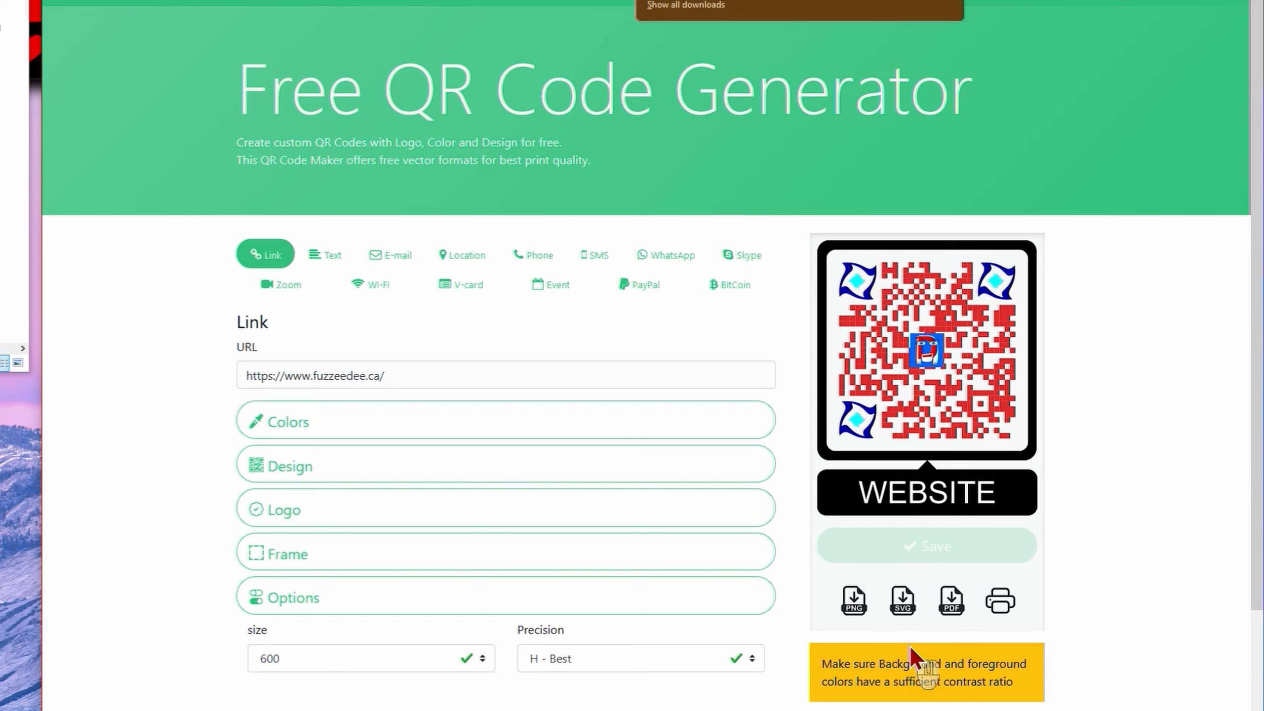
click(907, 606)
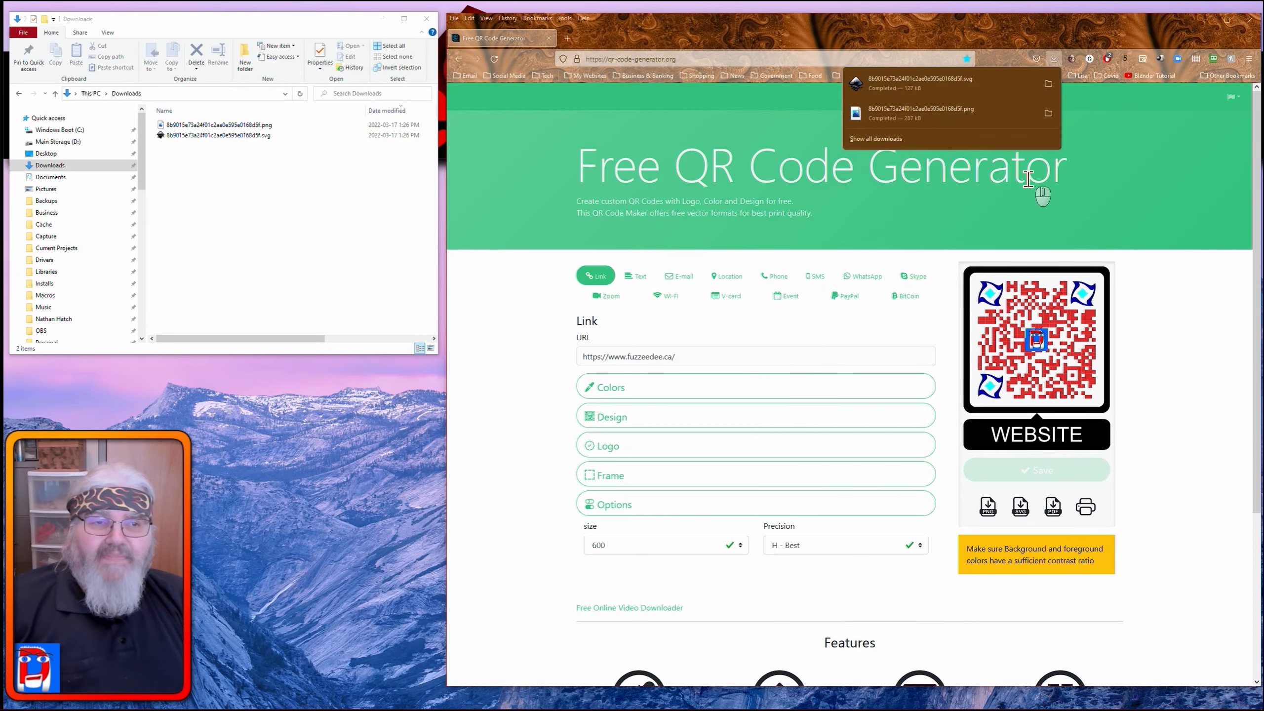
click(1027, 47)
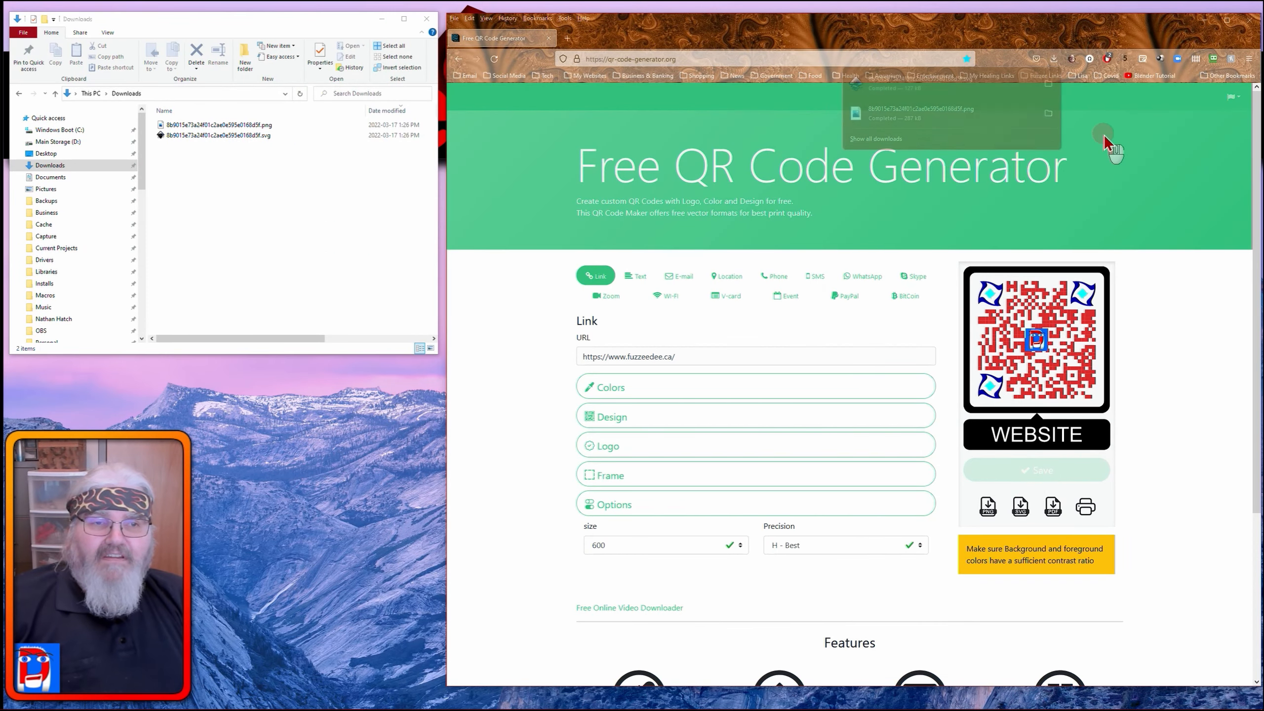
- View the downloaded PNG from File Explorer's Downloads folder in the image viewer and close it
click(162, 124)
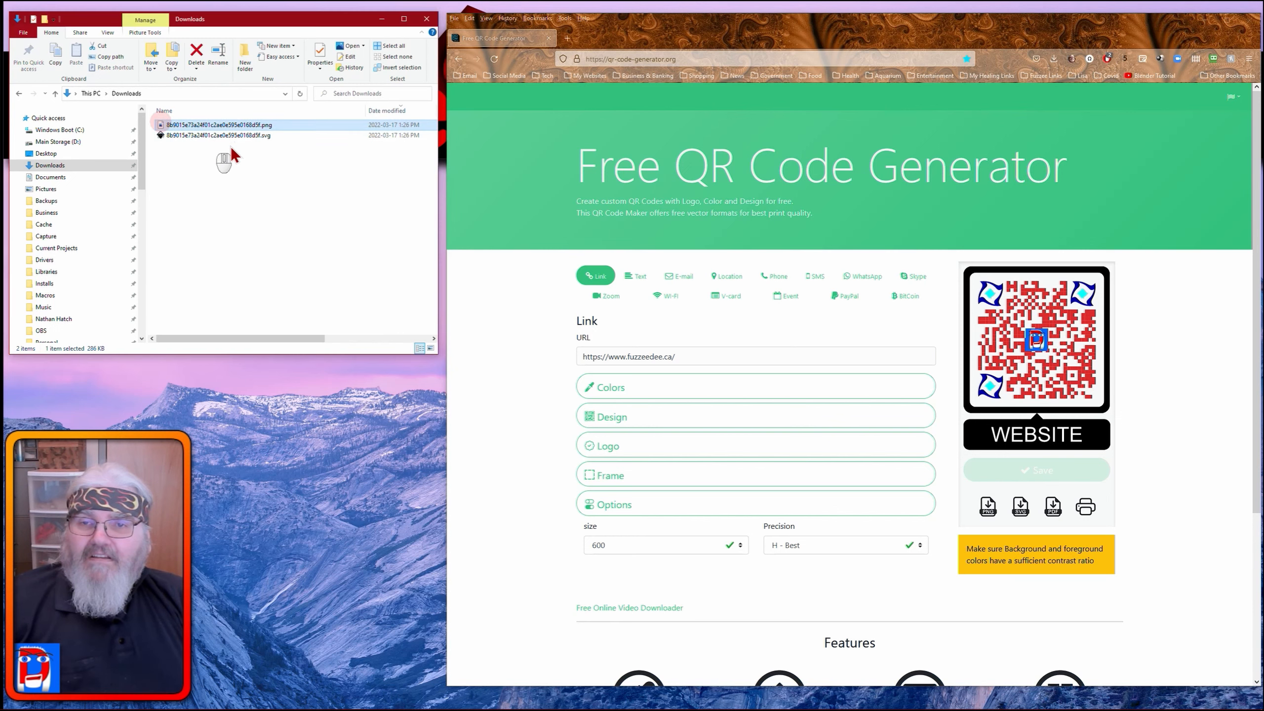
double_click(160, 123)
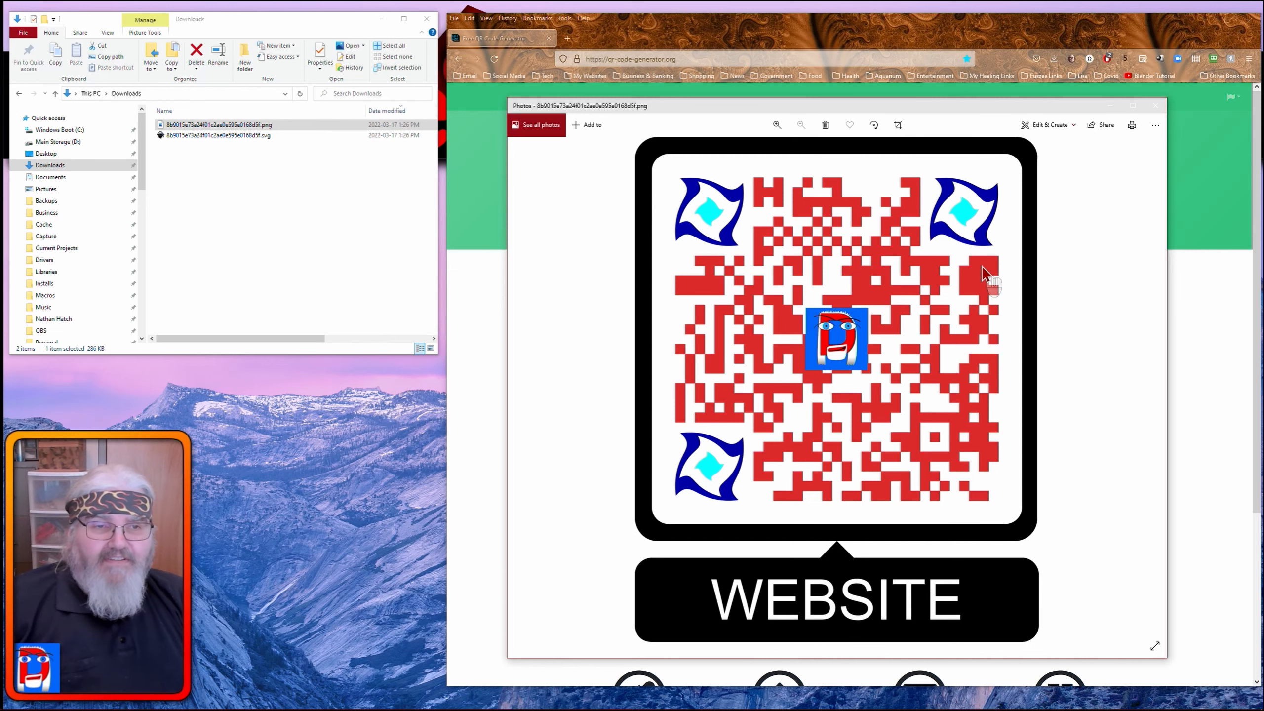
click(1159, 111)
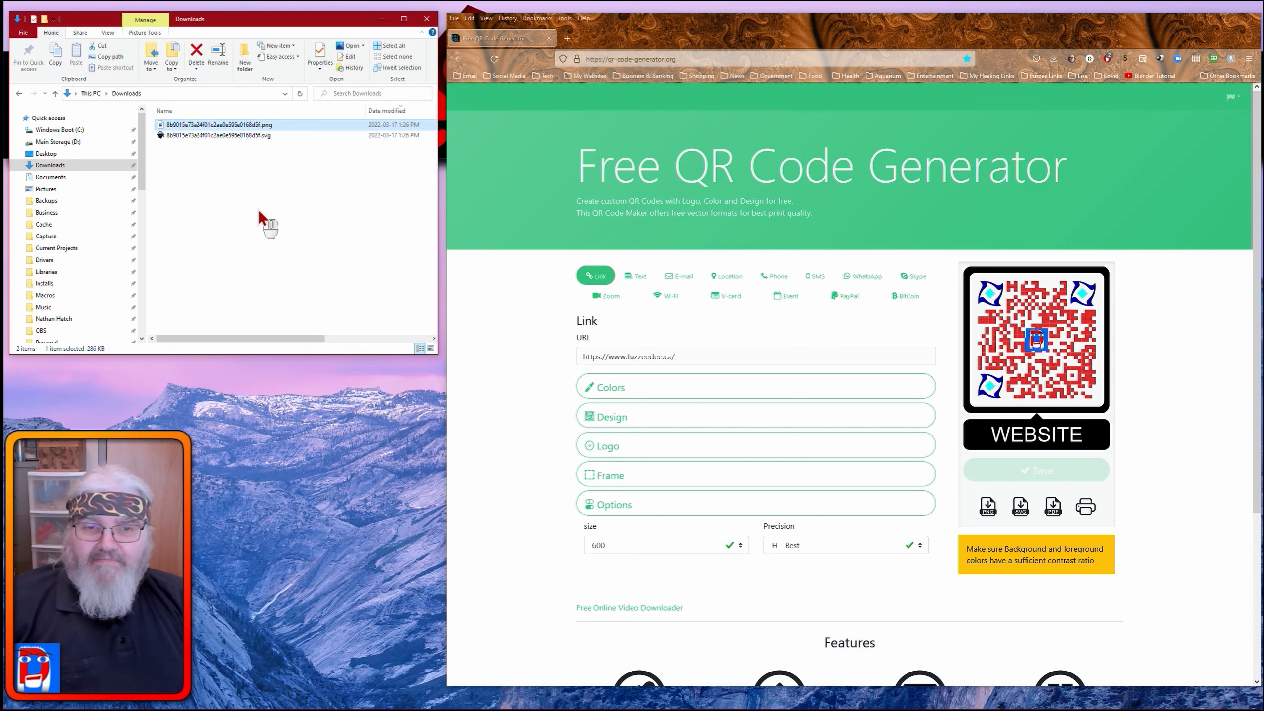